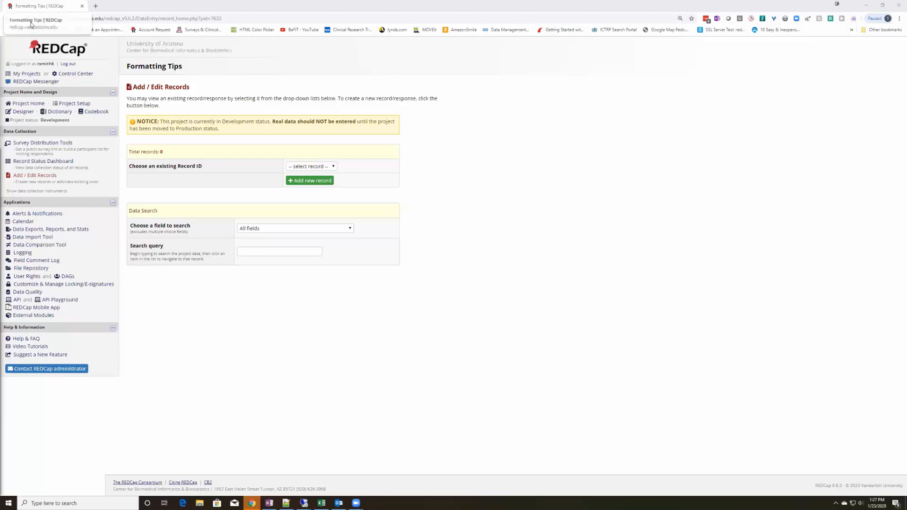
Open the Drug Study ts 011420 project from the list of your projects
left_click(65, 87)
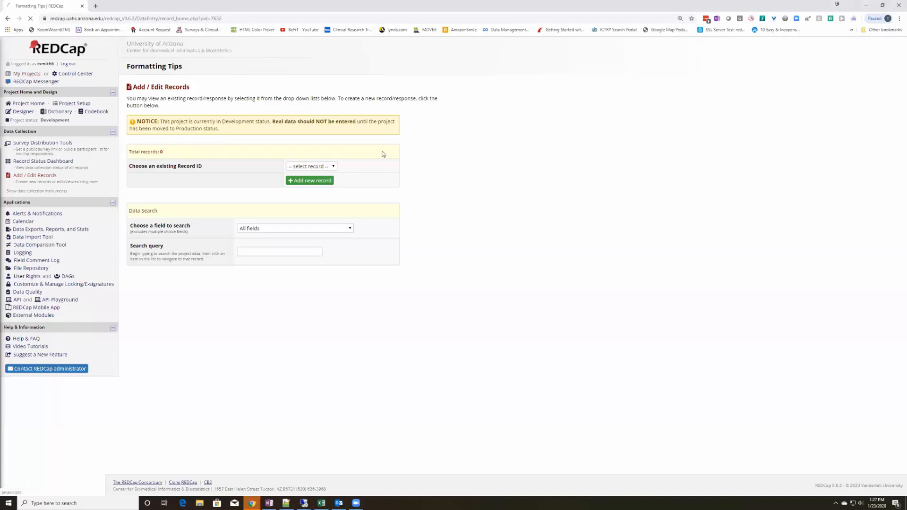
scroll(565, 222, "down", 20)
scroll(570, 220, "down", 4)
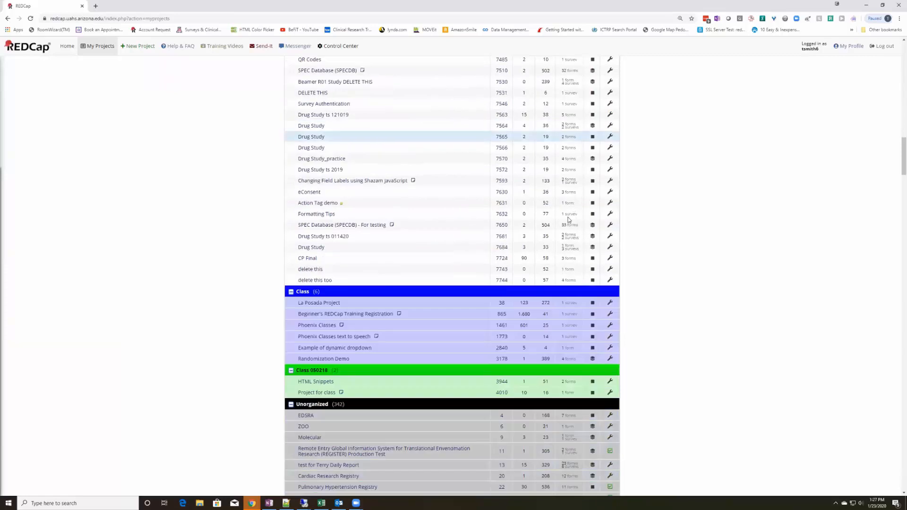
left_click(332, 237)
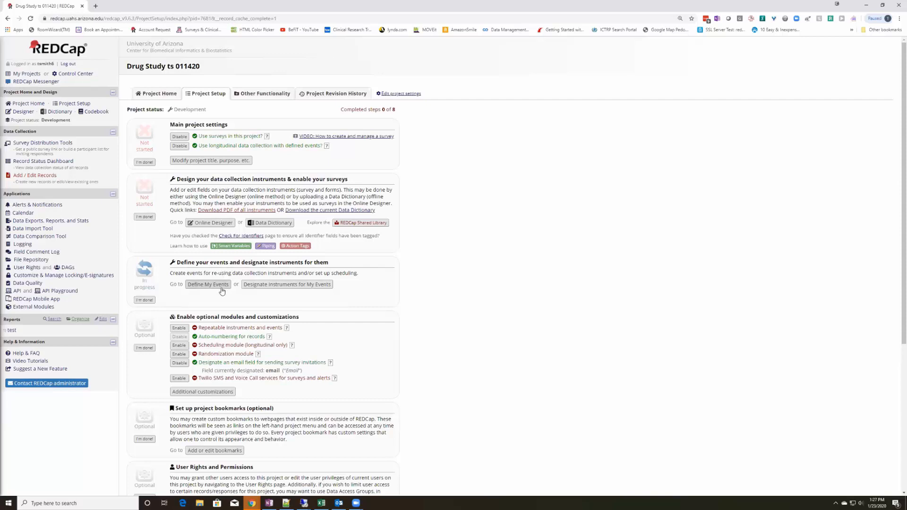
Review the project's additional customizations, especially the missing data codes and the Field Comment Log or Data Resolution Workflow setting, and close them without saving
left_click(191, 392)
left_click(218, 399)
scroll(456, 245, "down", 4)
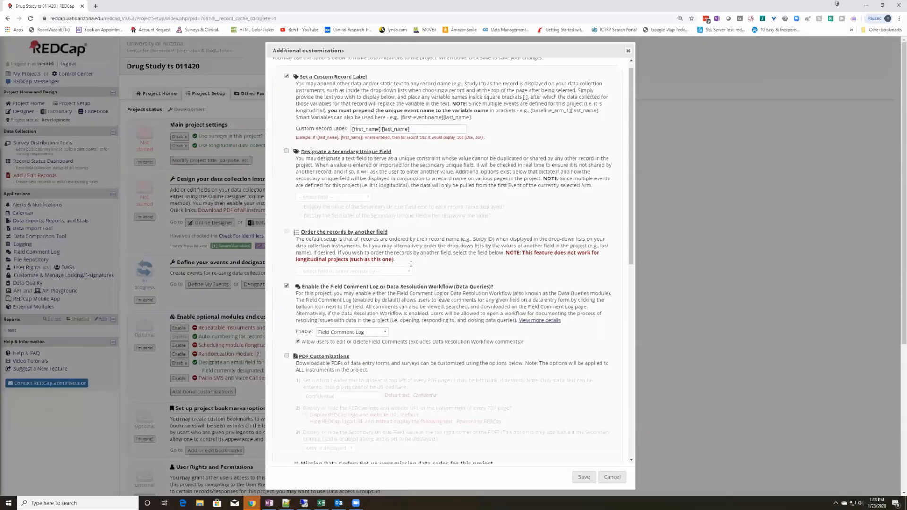
scroll(411, 263, "down", 1)
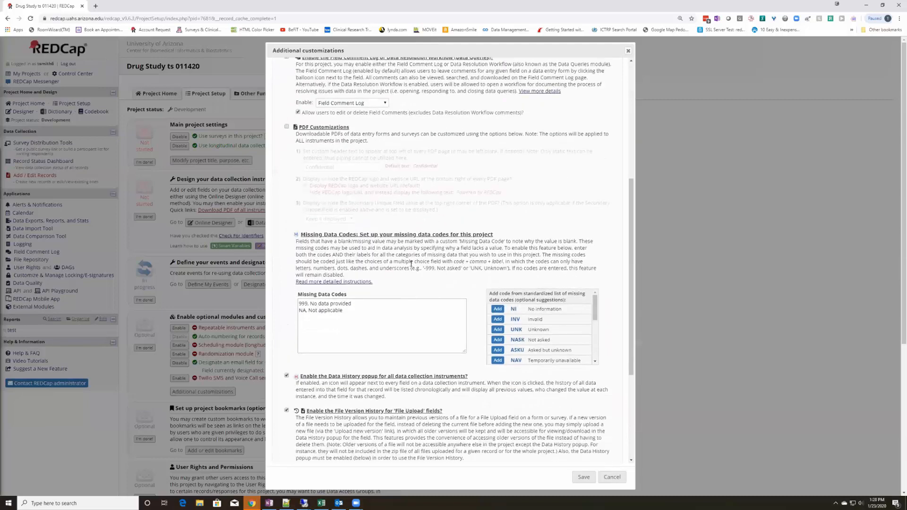
scroll(411, 264, "down", 2)
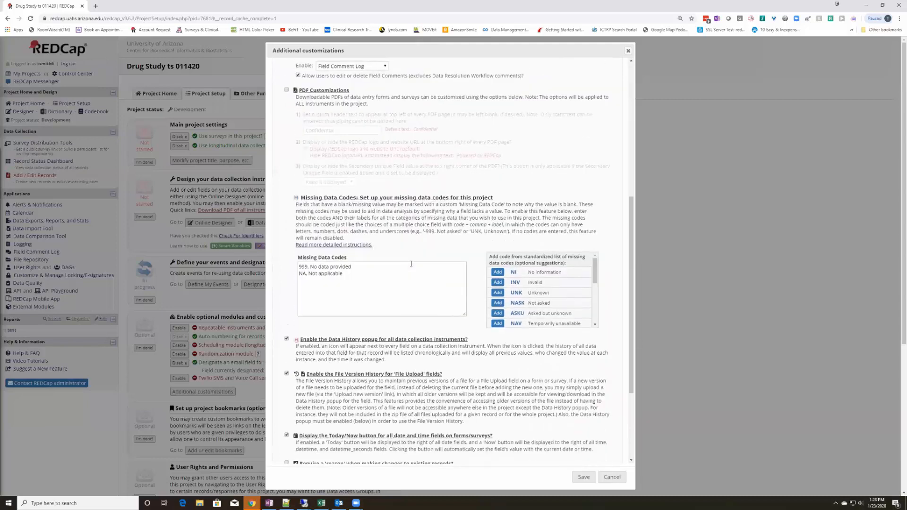
scroll(411, 264, "up", 3)
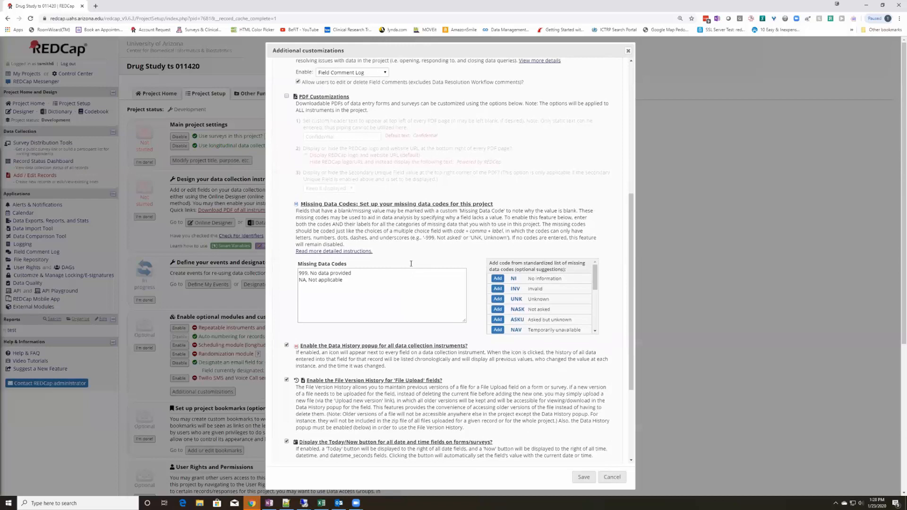
scroll(303, 234, "up", 2)
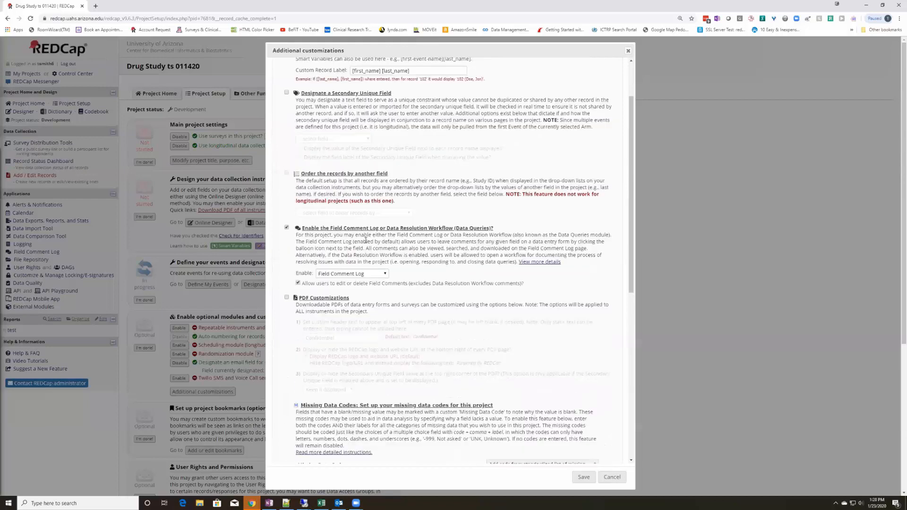
mouse_move(303, 232)
left_mouse_down()
mouse_move(493, 233)
mouse_move(309, 233)
left_mouse_up()
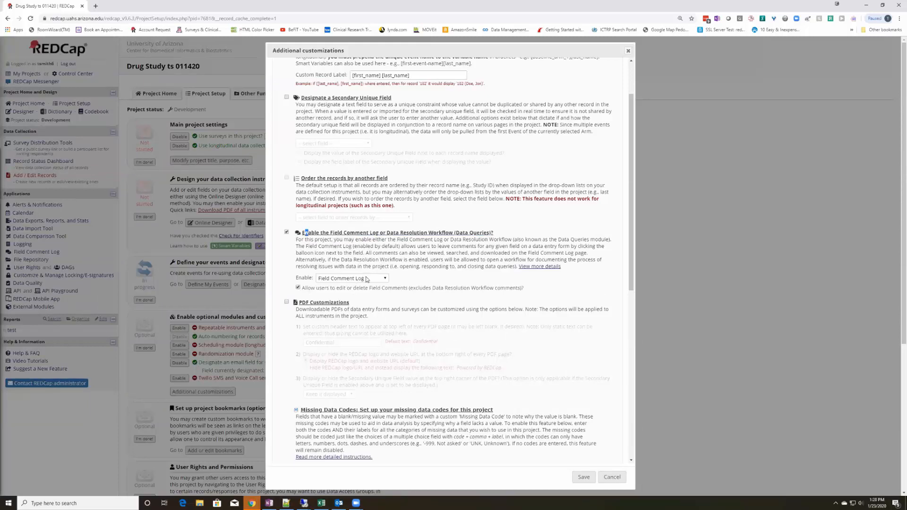
left_click(286, 232)
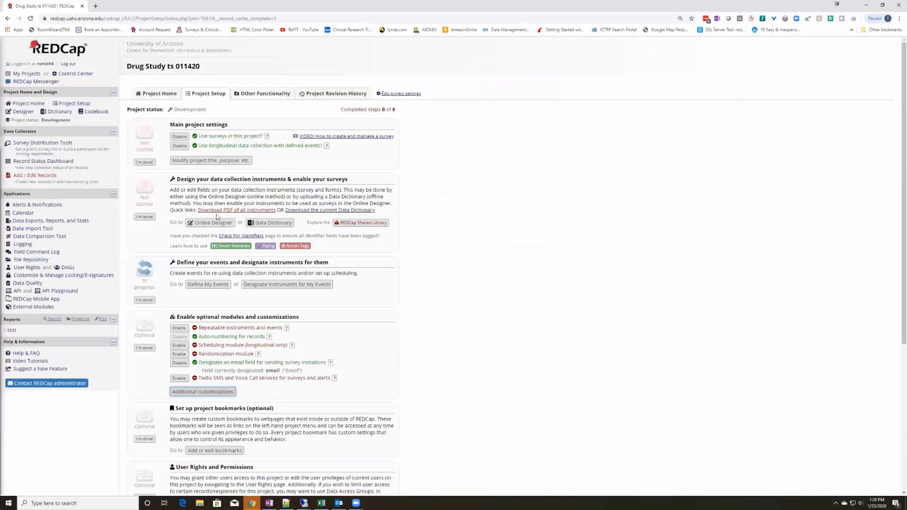
Check the existing subject's Screening Form through the record status dashboard
left_click(48, 162)
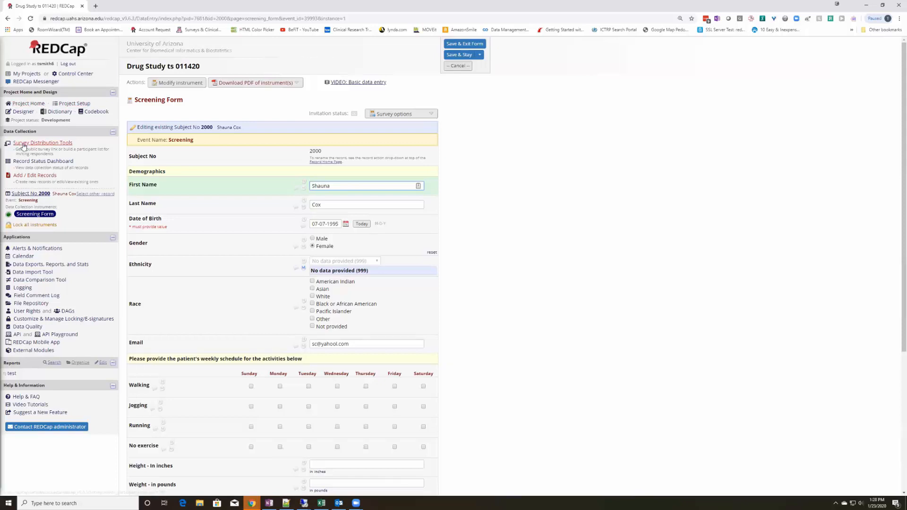
In the project's additional customizations, delete all the missing data codes
left_click(72, 103)
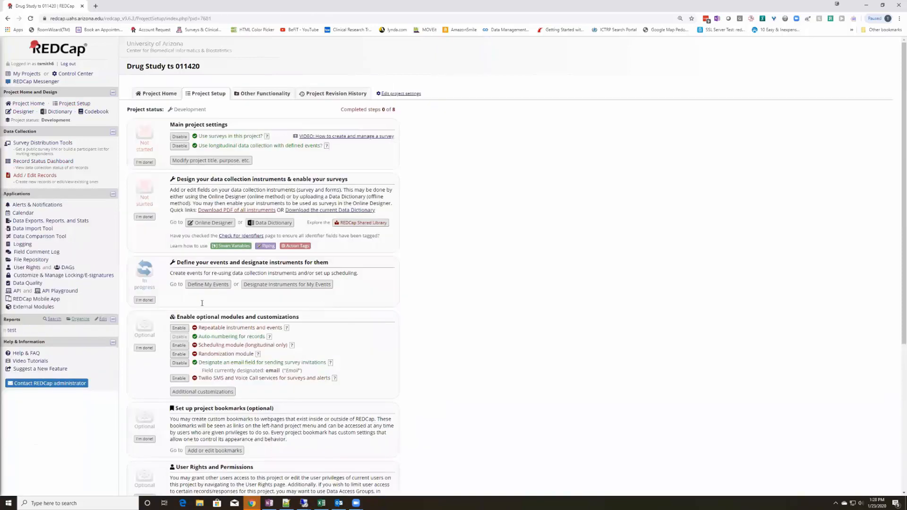
left_click(218, 395)
scroll(328, 305, "down", 5)
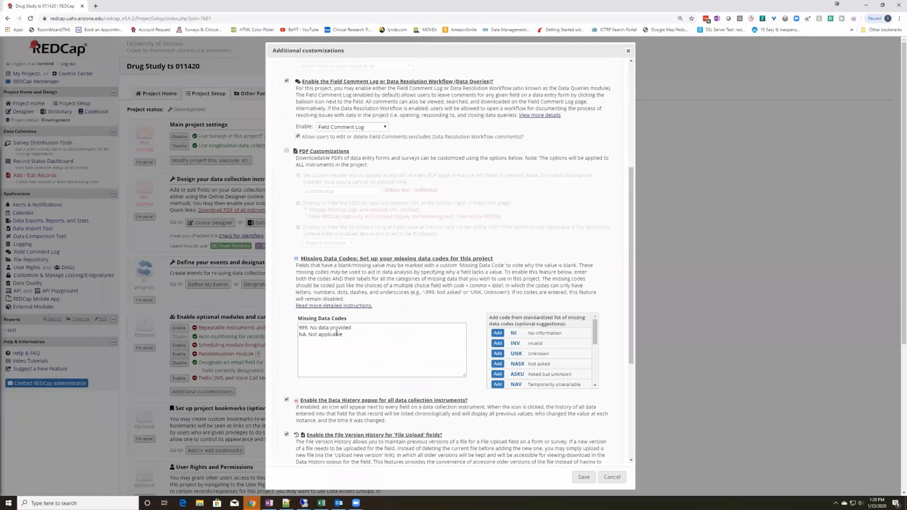
left_click_drag(343, 335, 300, 326)
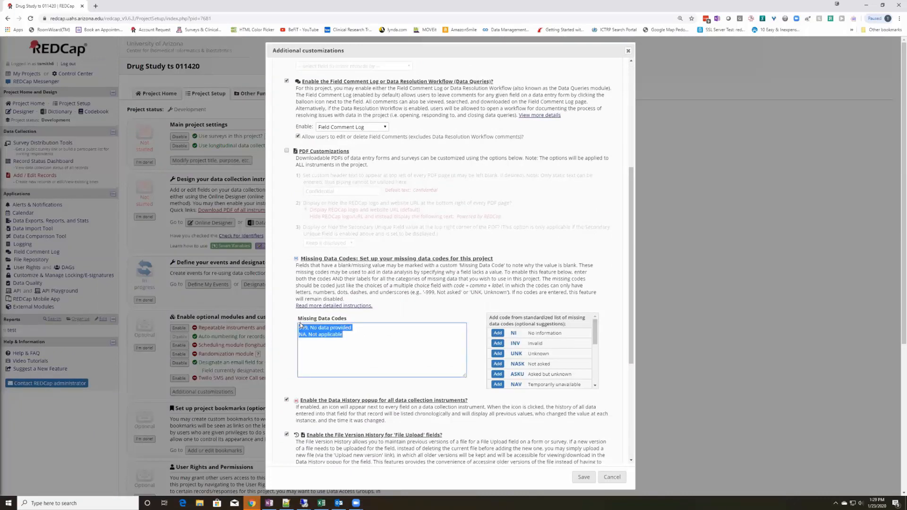
left_click(364, 335)
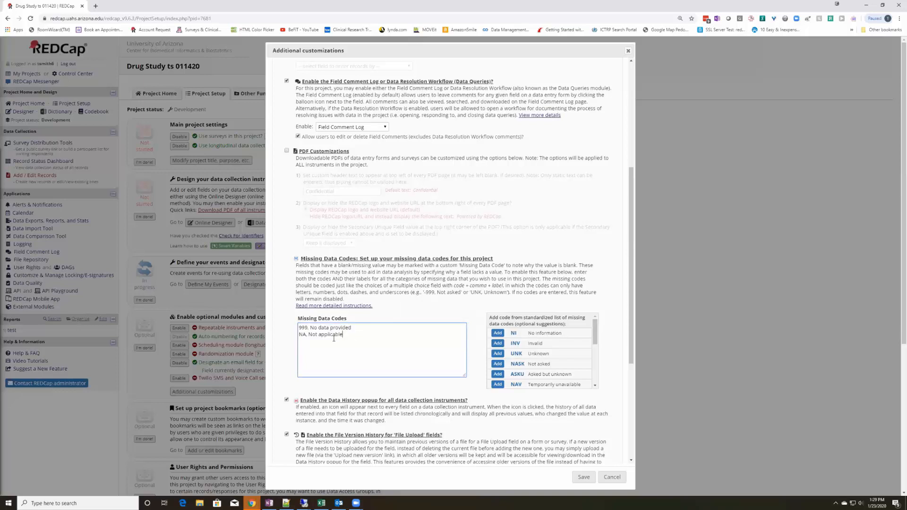
left_click_drag(344, 335, 300, 328)
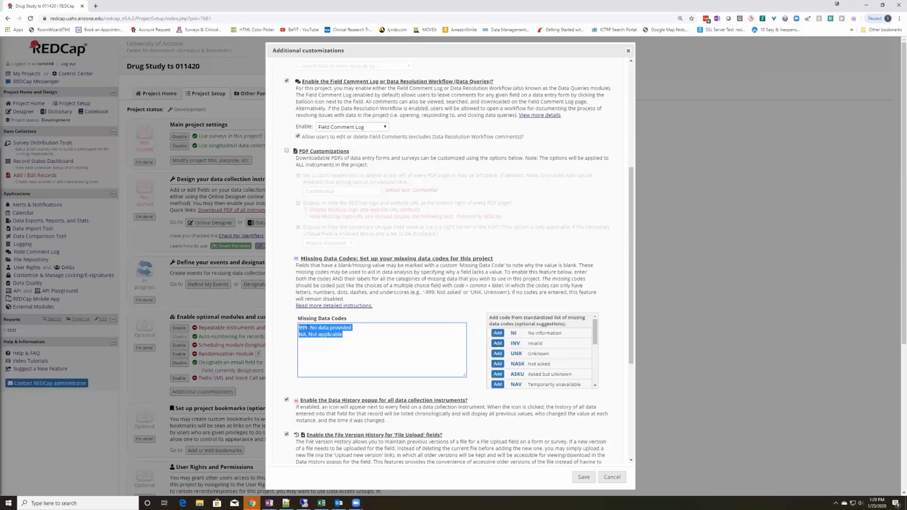
left_click(349, 337)
left_click_drag(349, 337, 299, 330)
key("BackSpace")
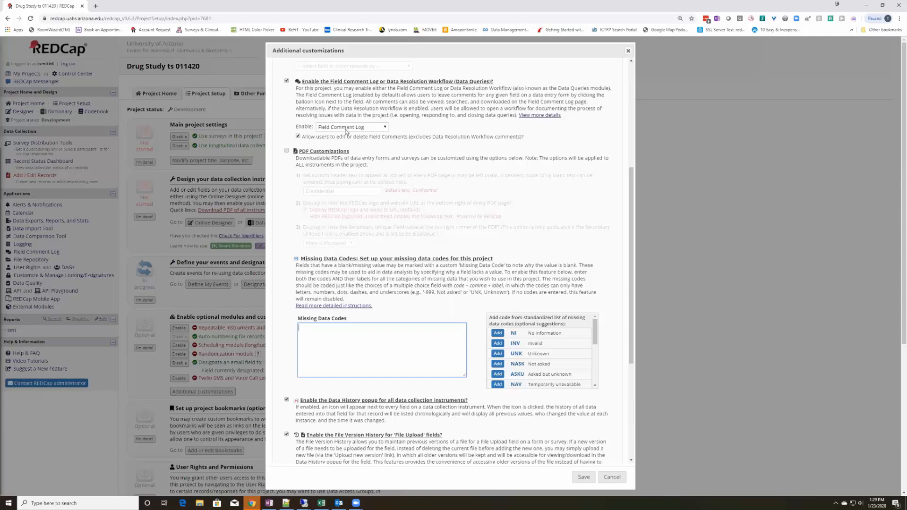
Switch the Field Comment Log setting to Data Resolution Workflow, save the customizations and dismiss the workflow instructions
scroll(413, 155, "up", 1)
scroll(414, 155, "up", 1)
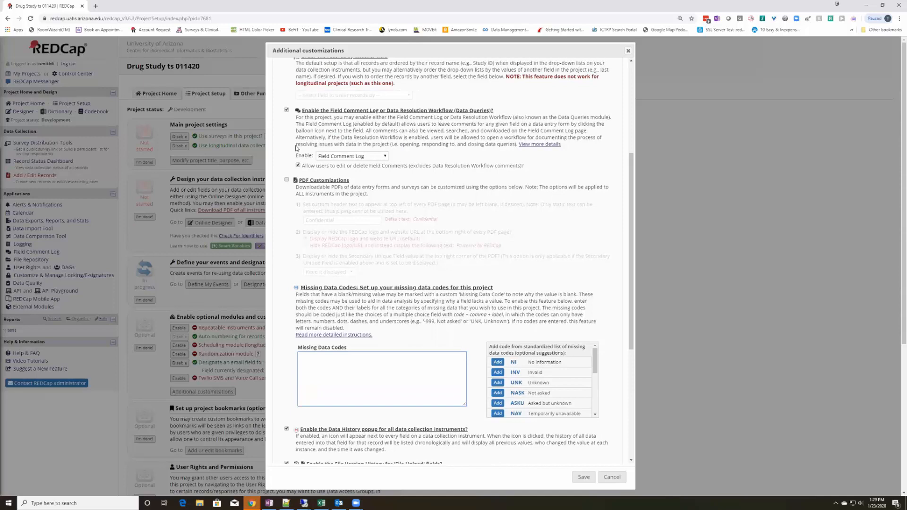
left_click(348, 156)
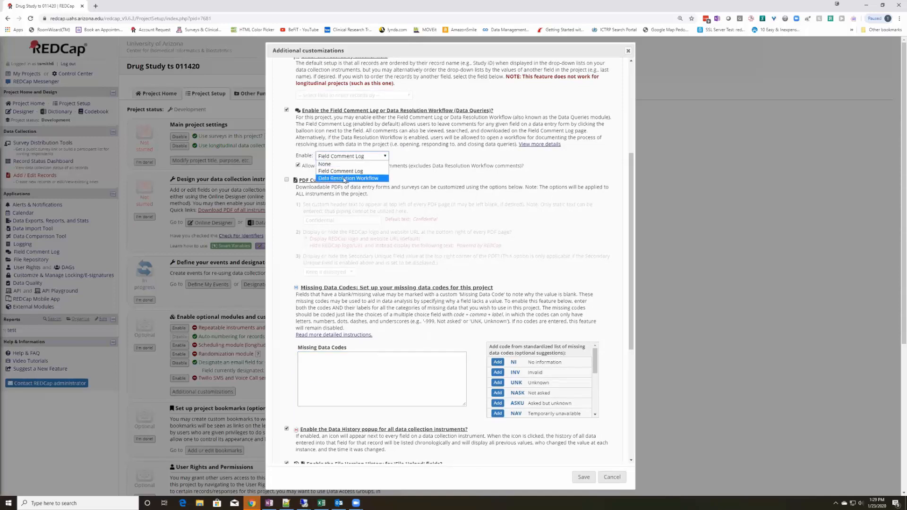
left_click(345, 178)
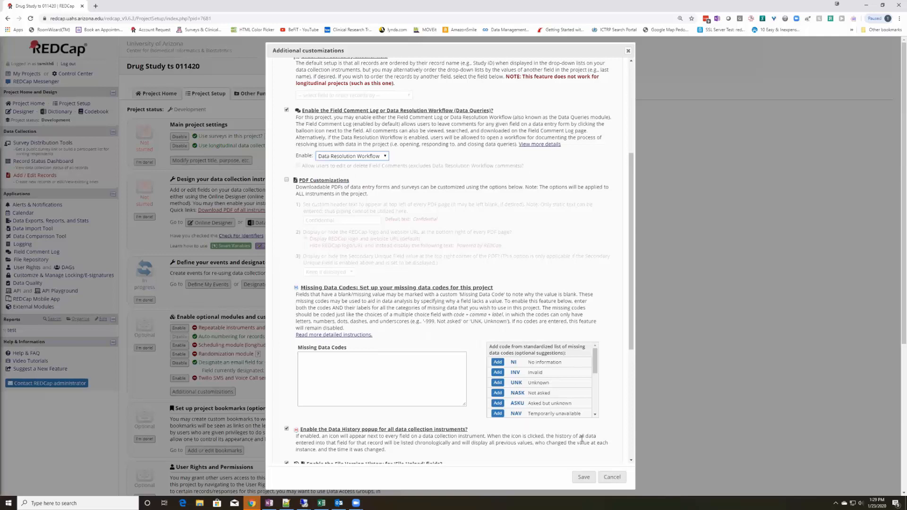
left_click(584, 477)
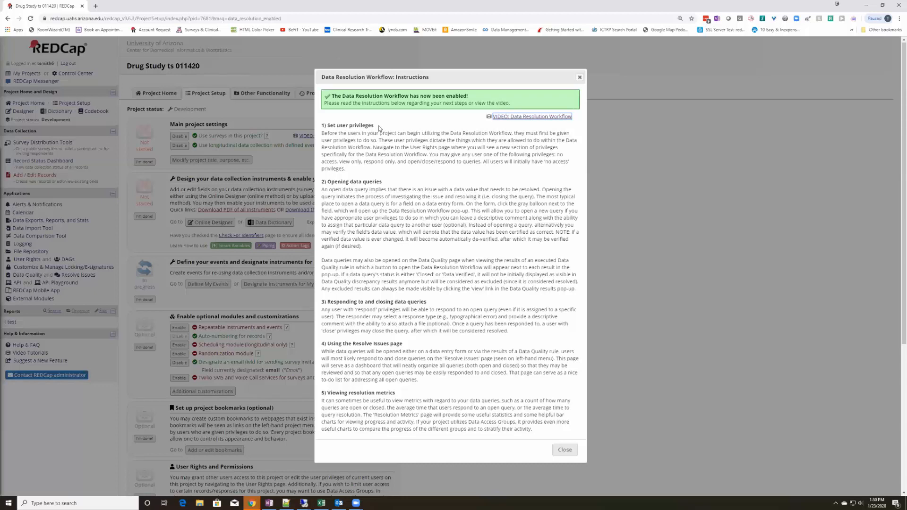
mouse_move(374, 126)
left_mouse_down()
mouse_move(321, 126)
mouse_move(380, 127)
left_mouse_up()
mouse_move(386, 184)
left_mouse_down()
mouse_move(321, 183)
mouse_move(393, 183)
left_mouse_up()
left_click(565, 450)
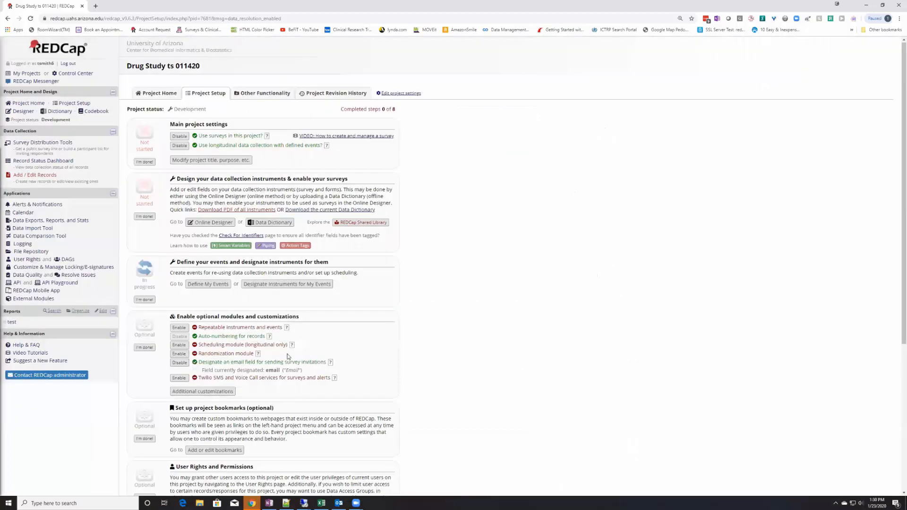
In User Rights, give the first listed user the Data Resolution Workflow privilege "Open, close, and respond to queries" and save the changes
left_click(78, 275)
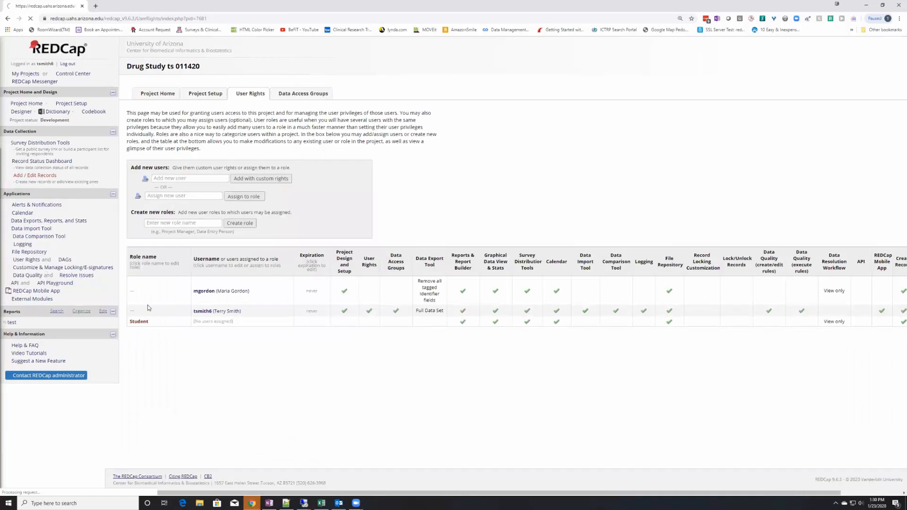
left_click(208, 291)
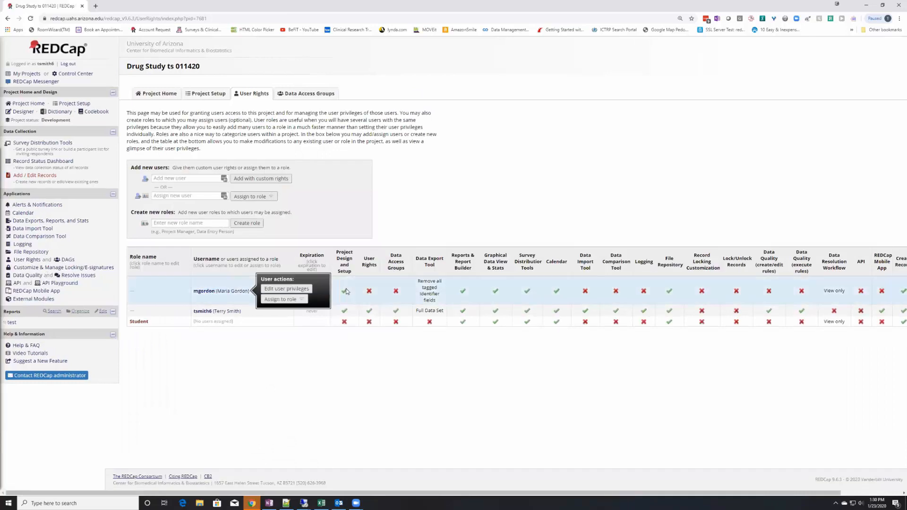
left_click(287, 288)
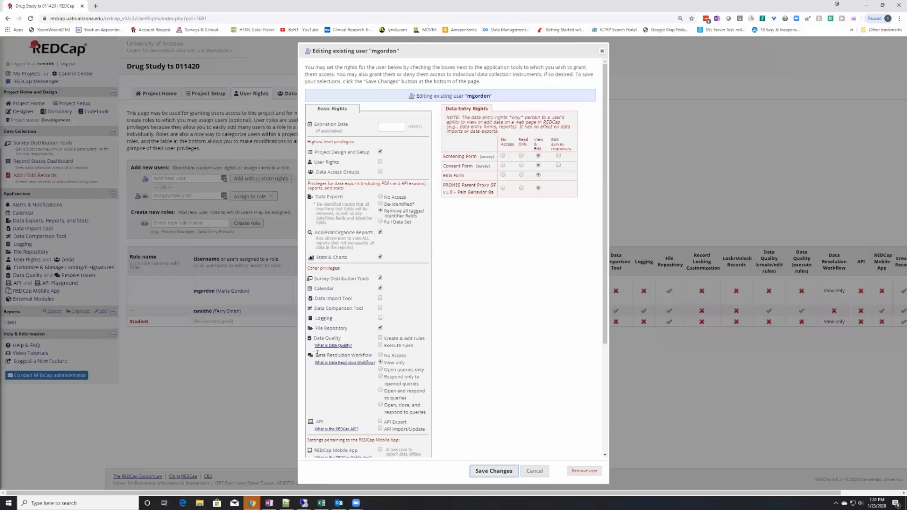
left_click_drag(317, 354, 378, 358)
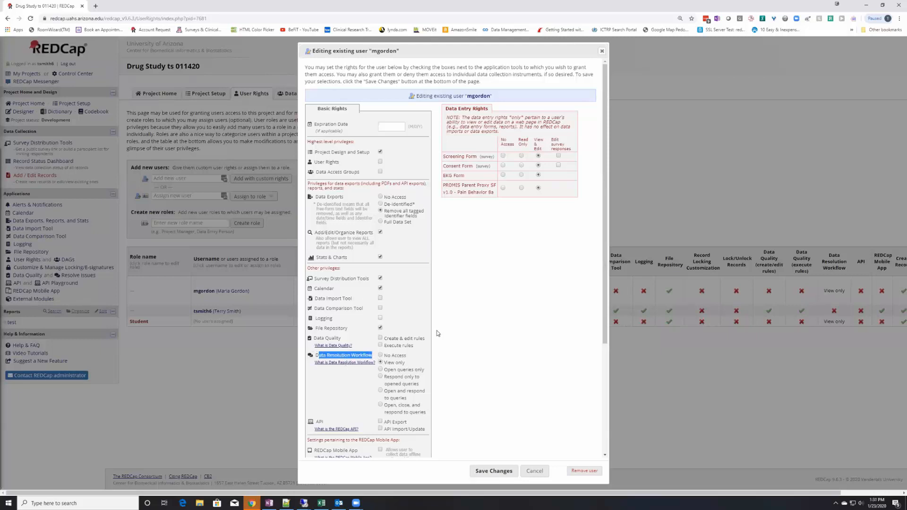
scroll(521, 289, "down", 3)
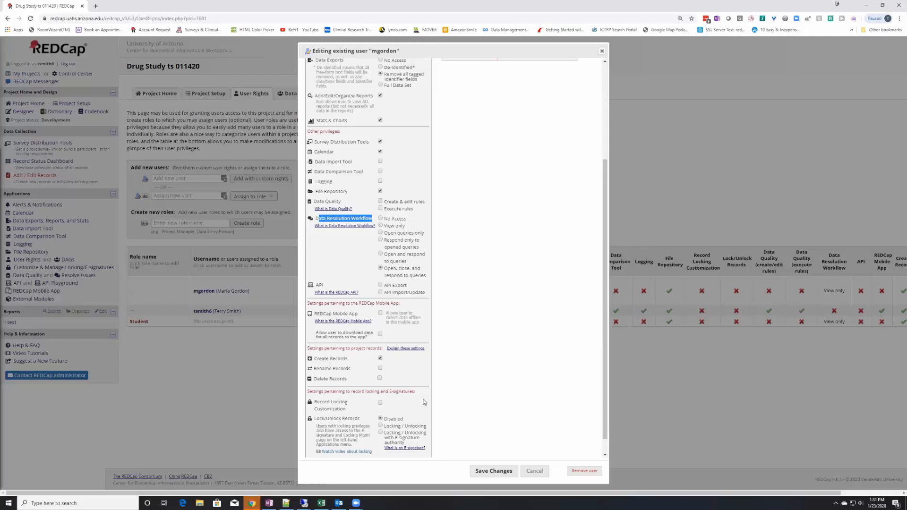
left_click(514, 472)
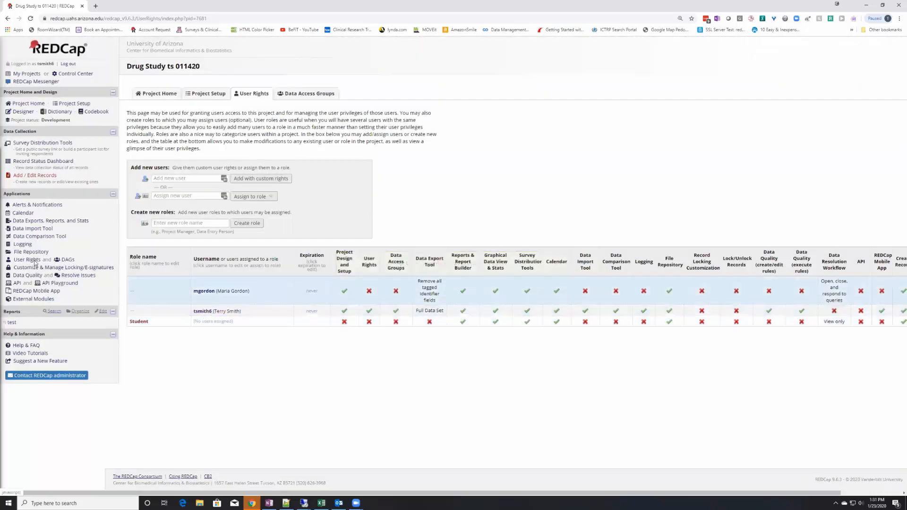
Start an open query on Date of Birth in the subject's Screening Form, assigned to the available user, with the comment "Is this the correct dob?"
left_click(23, 161)
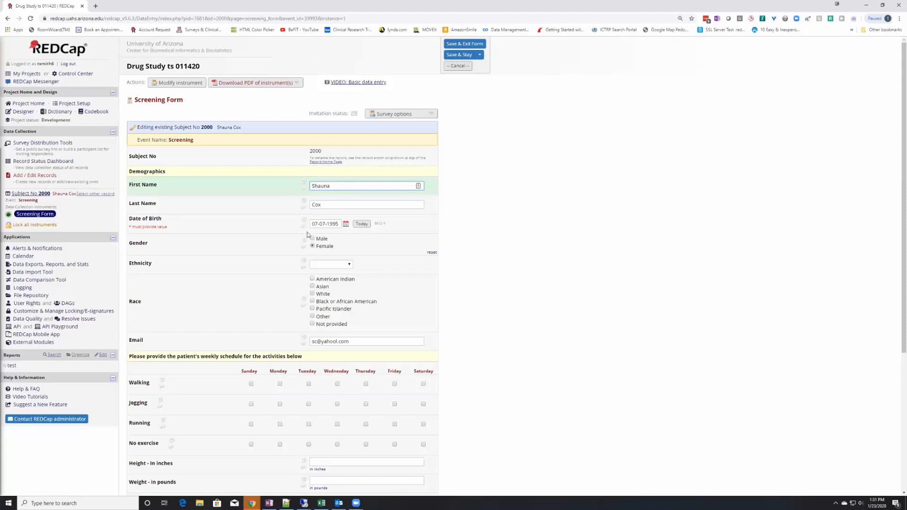
left_click(304, 225)
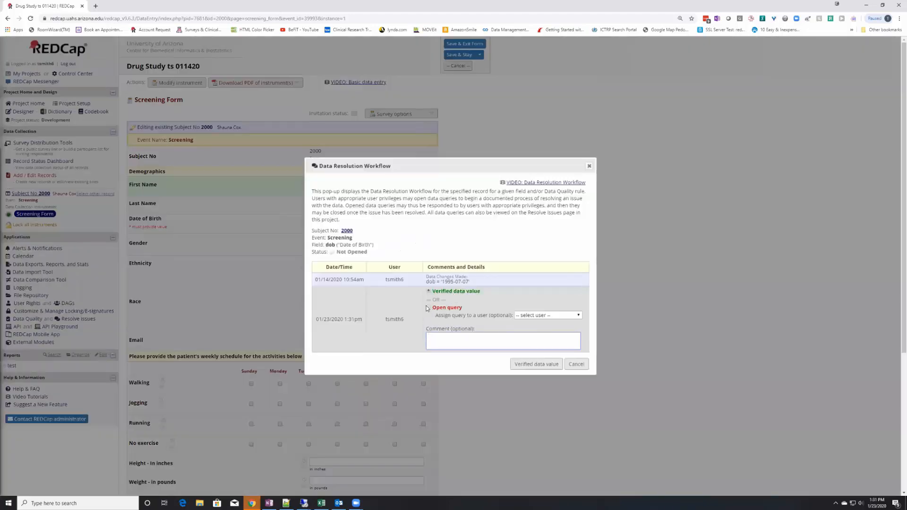
left_click(430, 306)
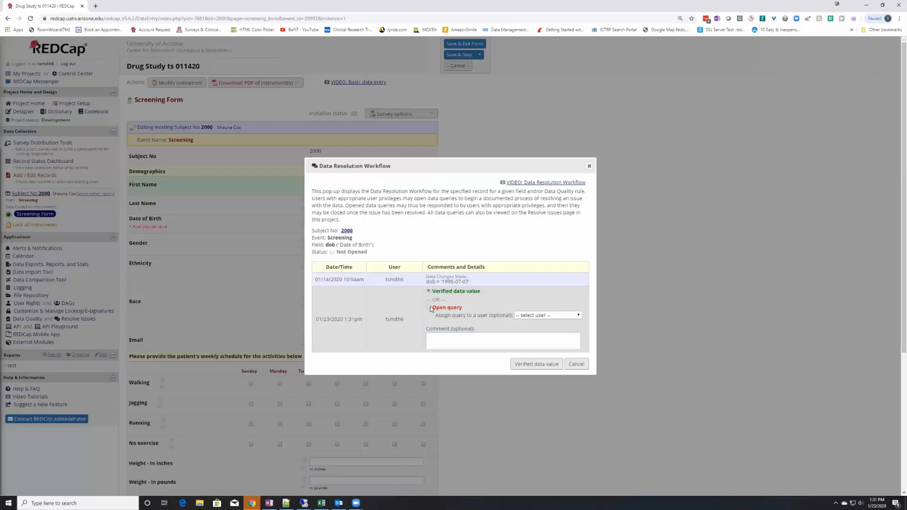
left_click(546, 315)
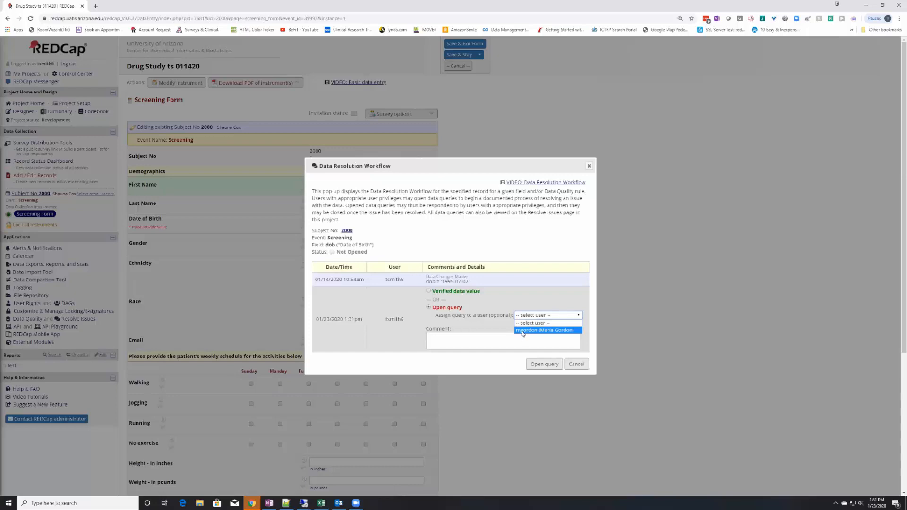
left_click(523, 331)
left_click(443, 339)
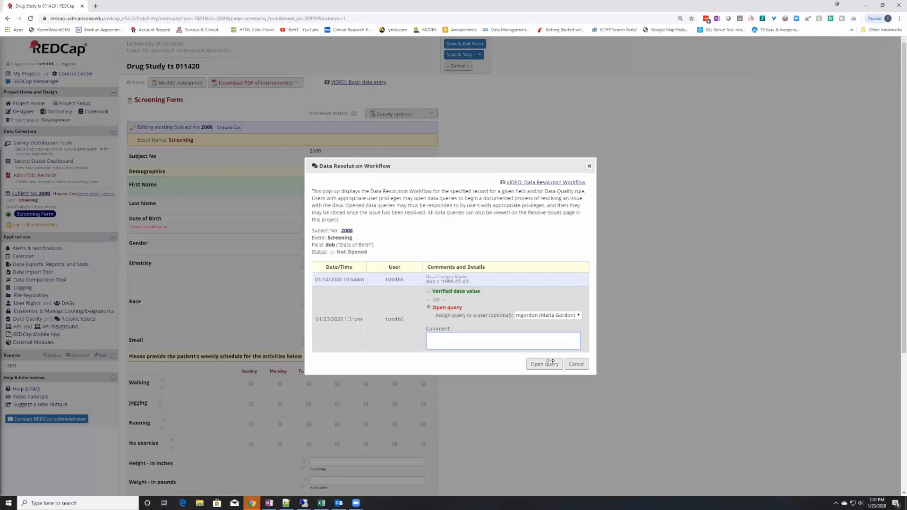
type("Is this the correct do")
Clear the query's assigned user and submit the open query
left_click(579, 316)
left_click(544, 323)
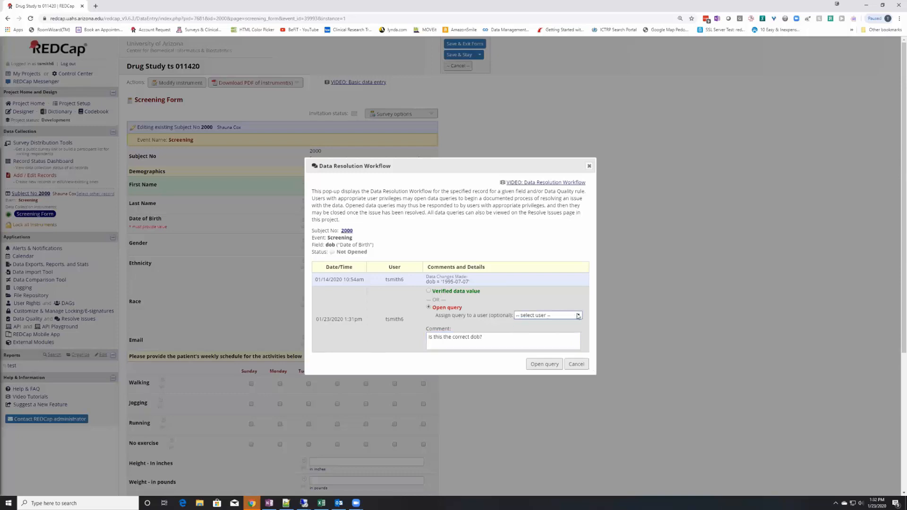
left_click(544, 365)
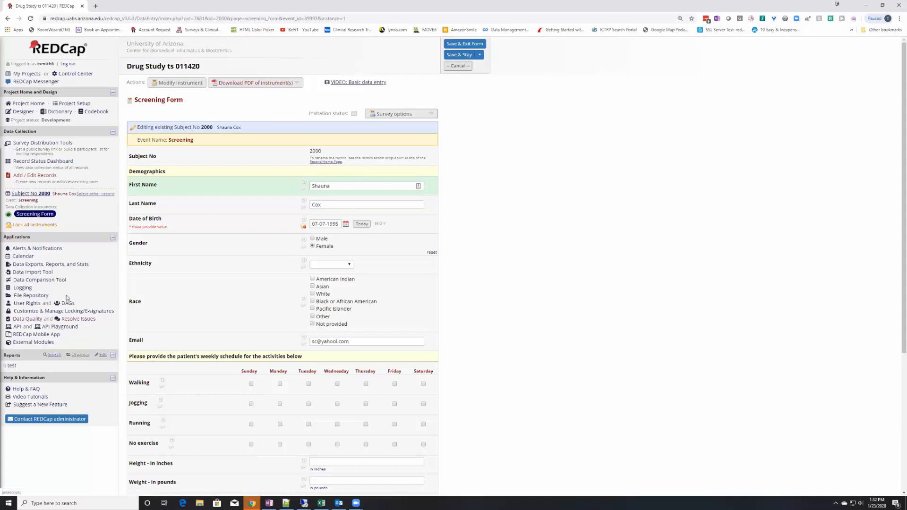
From Resolve Issues, respond to the Date of Birth query with "Verified - Confirmed correct (no error)" and the comment "I called the participant"
left_click(84, 320)
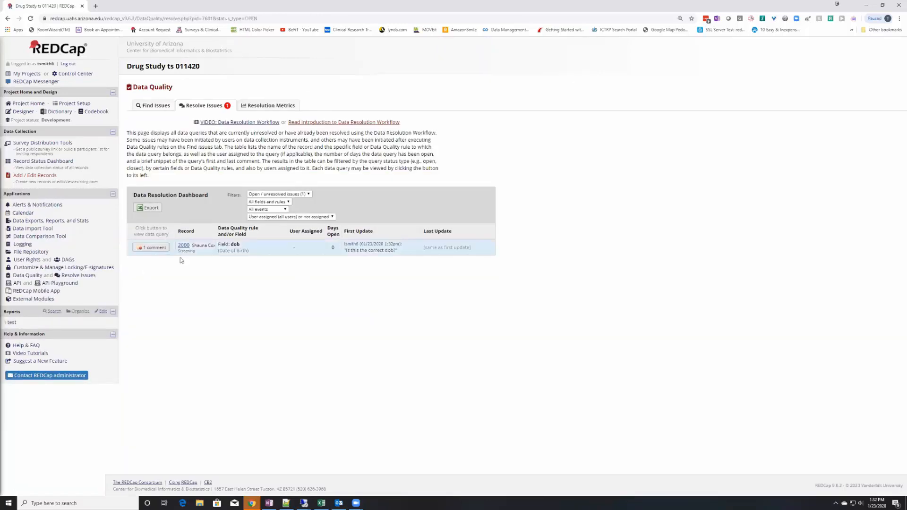
left_click(151, 247)
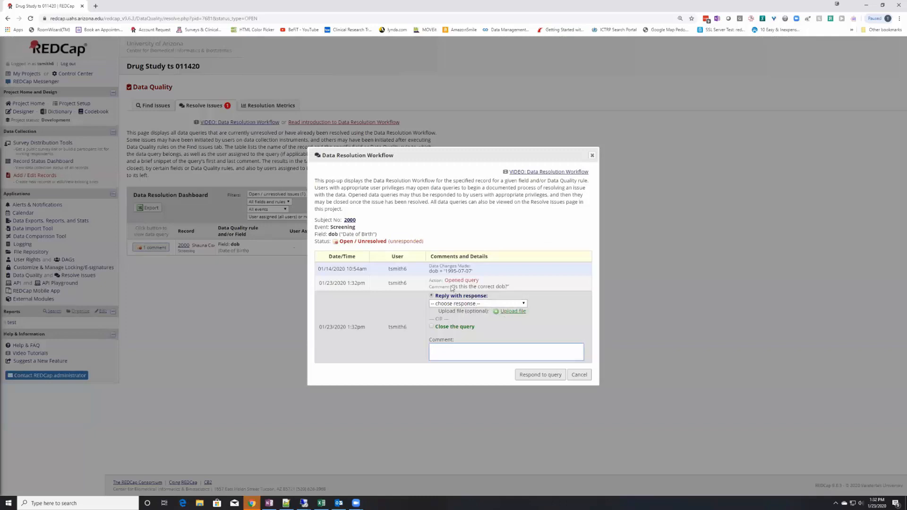
left_click(487, 305)
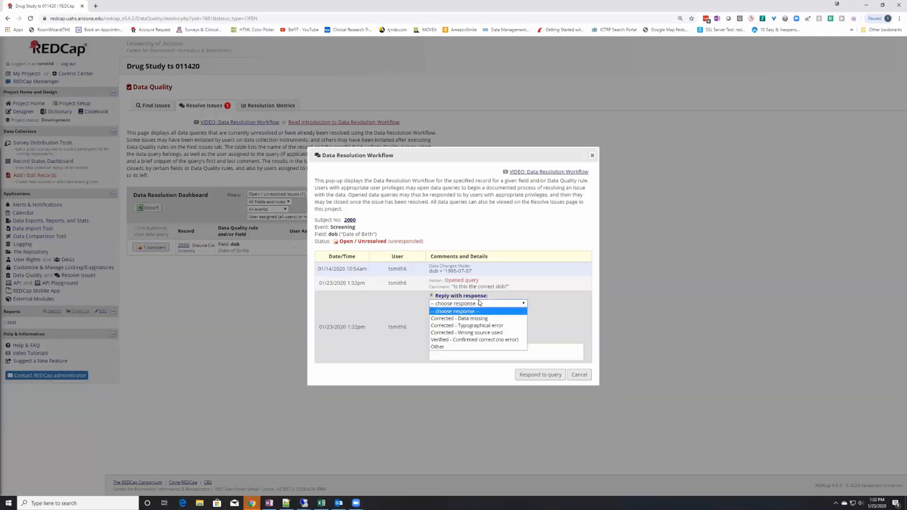
left_click(473, 340)
left_click(438, 352)
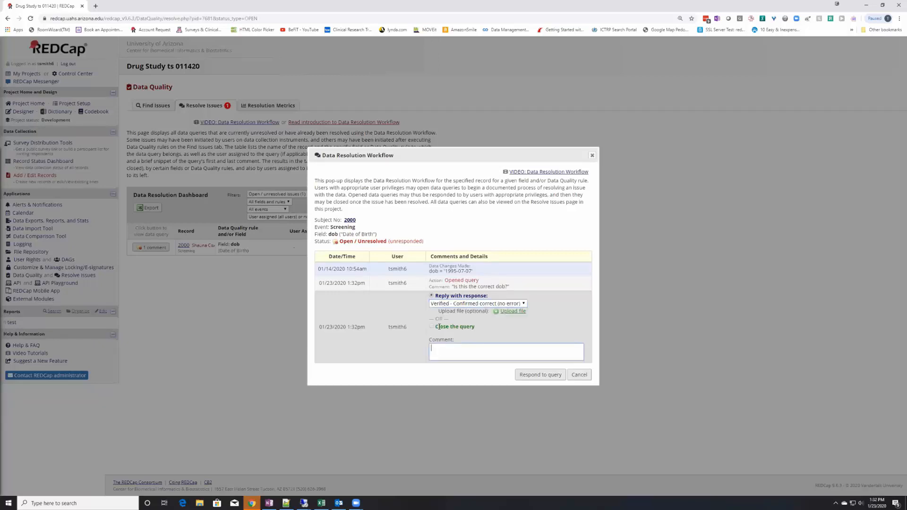
type("I called the u")
type("articipant")
left_click(532, 376)
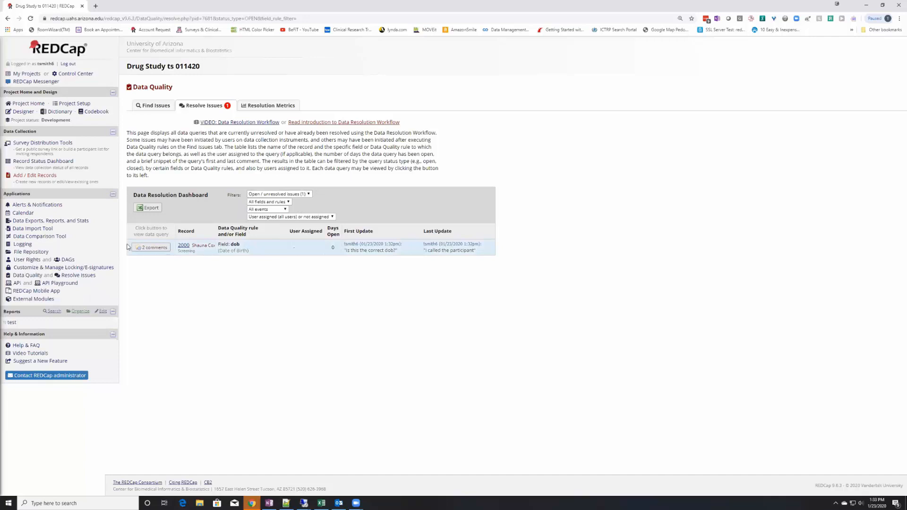
View the responded query without changing it, and filter the Data Resolution Dashboard by Data Verified and by All status types
left_click(151, 247)
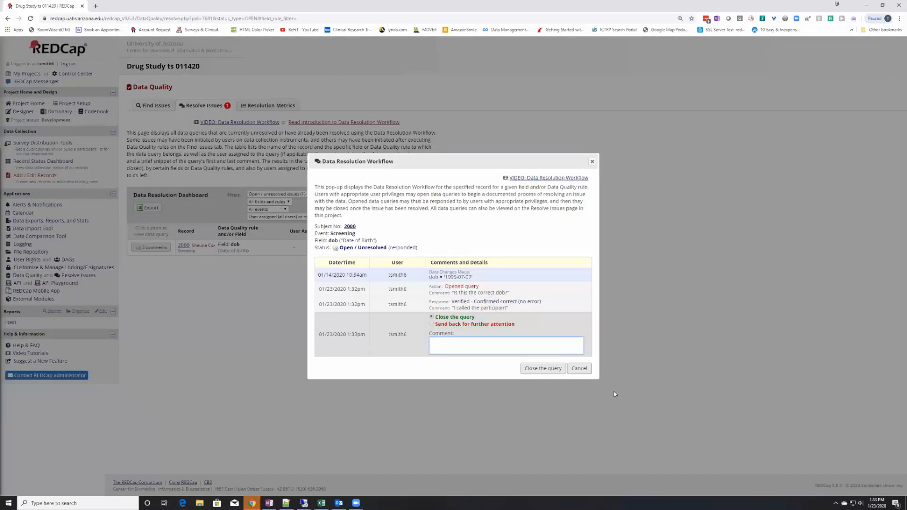
left_click(580, 369)
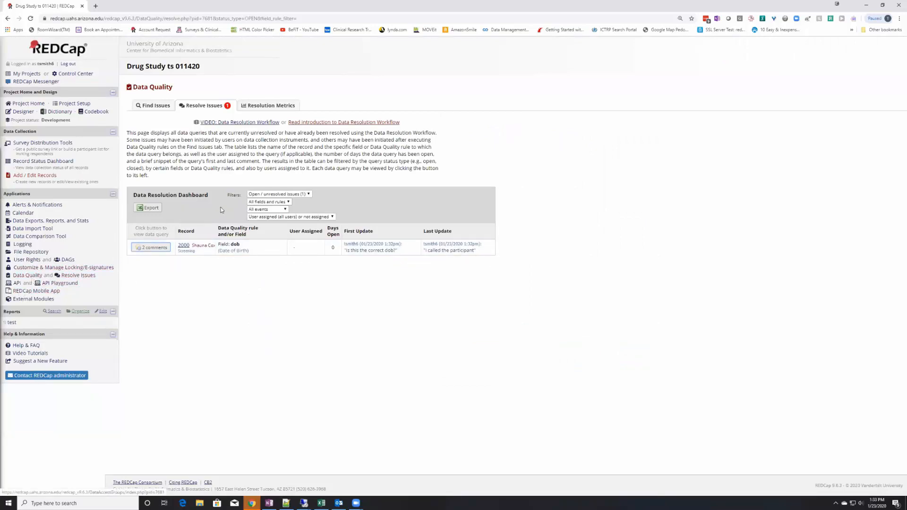
left_click(300, 196)
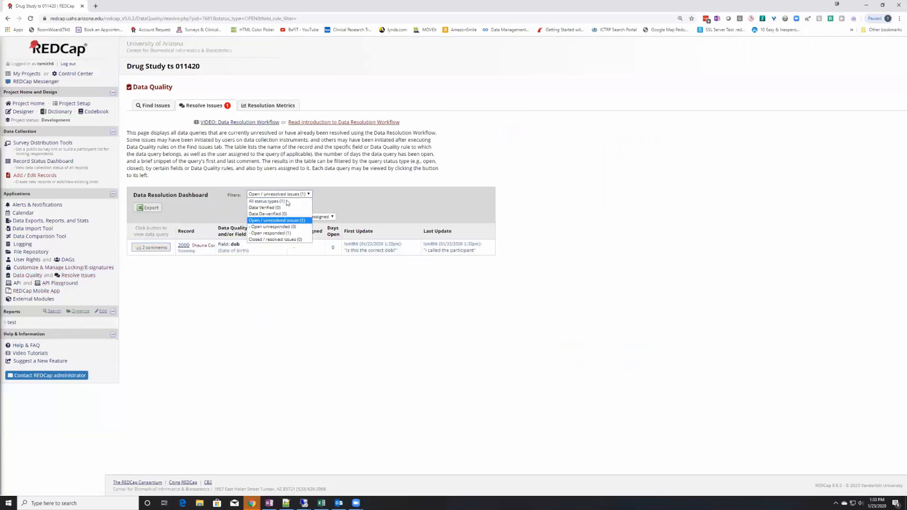
left_click(277, 208)
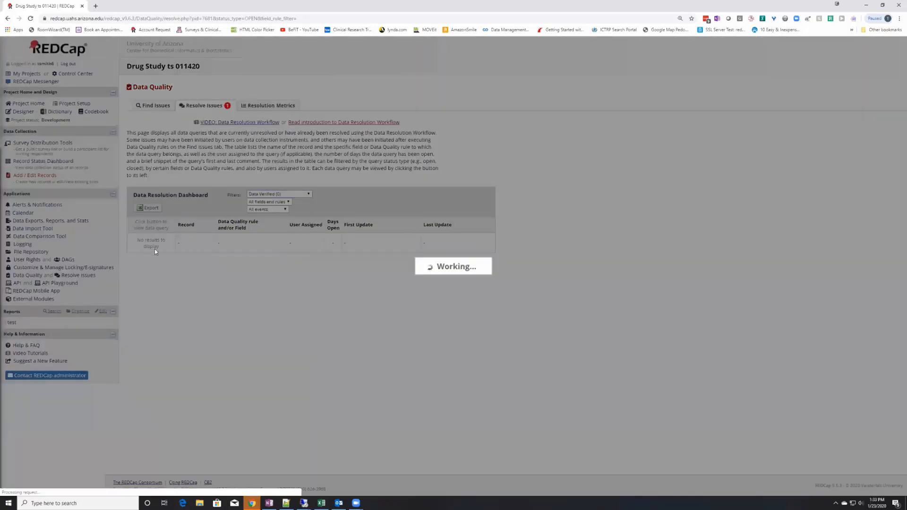
left_click(279, 194)
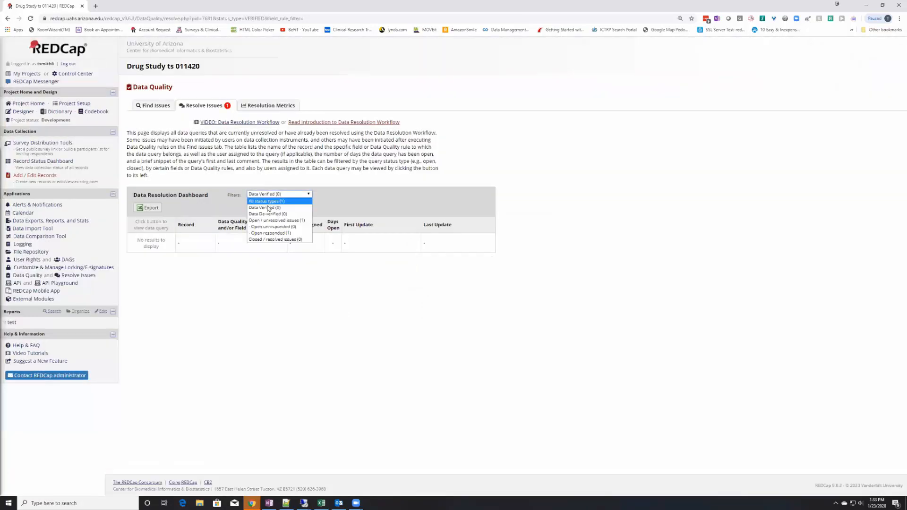
left_click(262, 201)
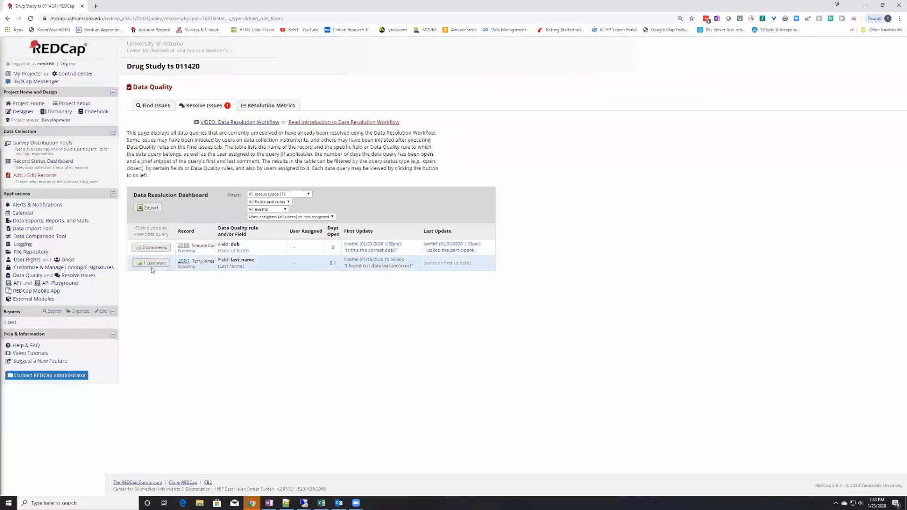
Close the Date of Birth query with the comment "Verified" and look over the dashboard's status filter options
left_click(155, 247)
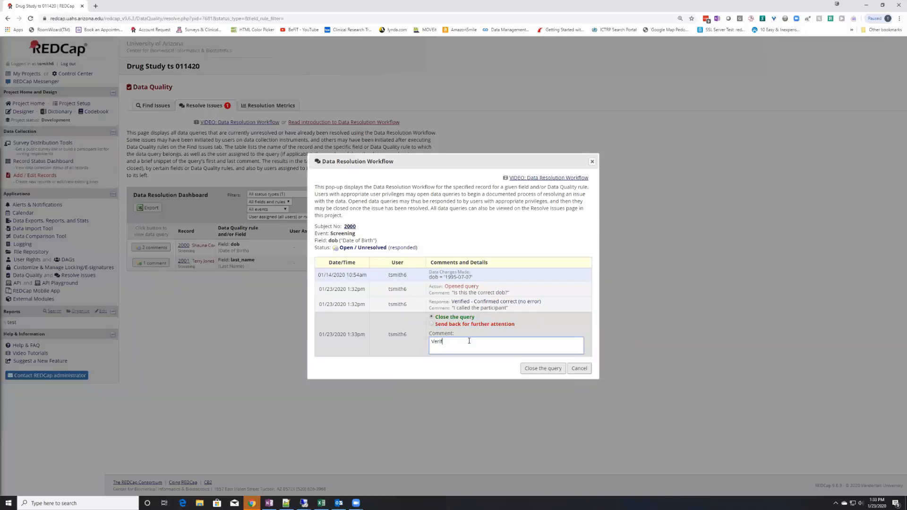
left_click(544, 369)
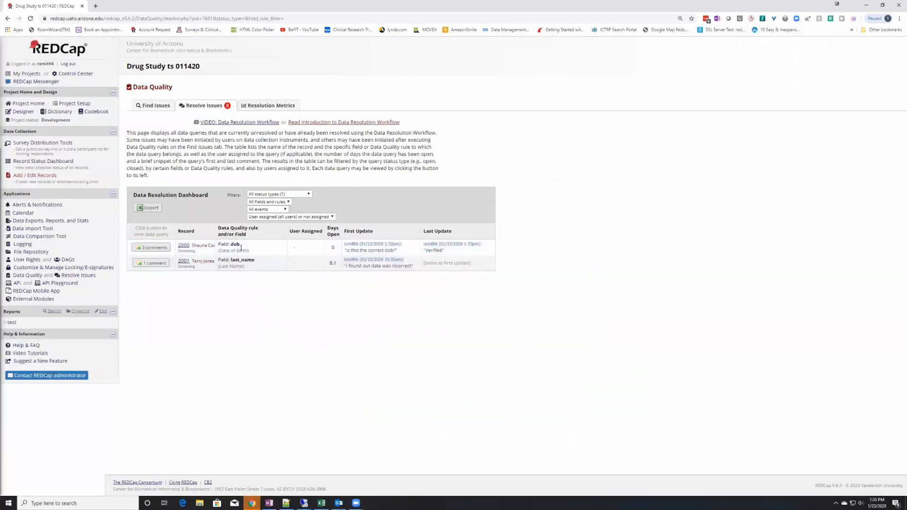
left_click(296, 197)
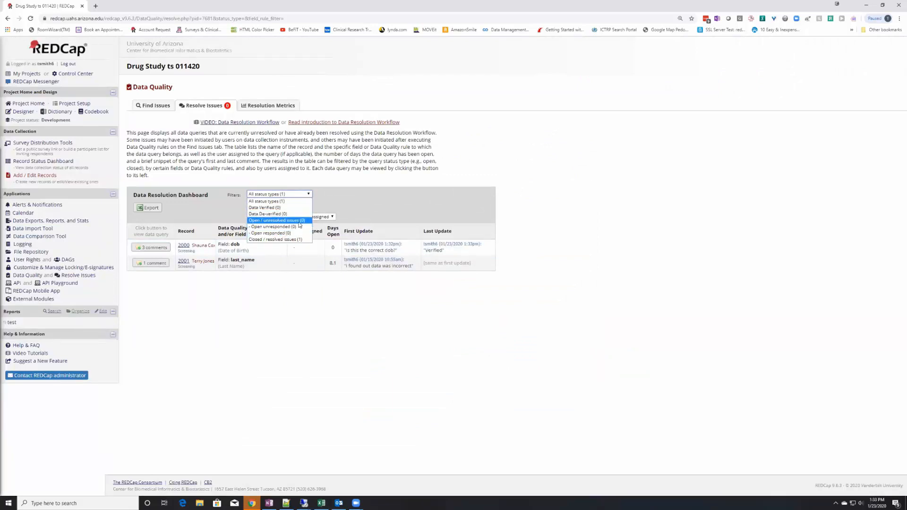
left_click(319, 386)
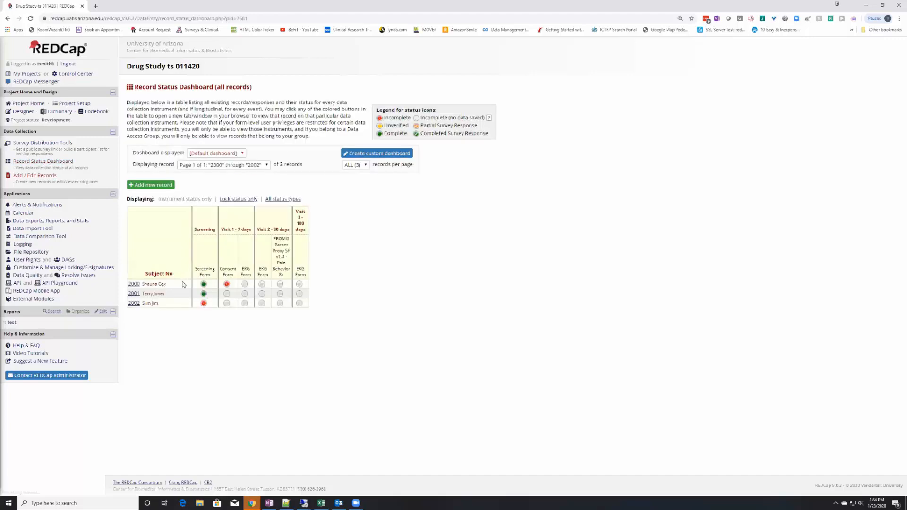
In the second subject's Screening Form, mark First Name as a verified data value with the comment "Changed a value"
left_click(204, 294)
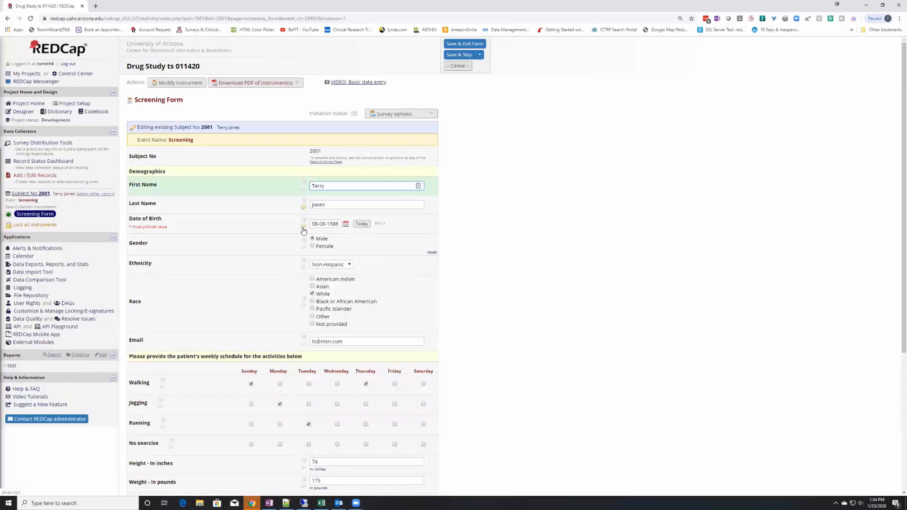
left_click(303, 192)
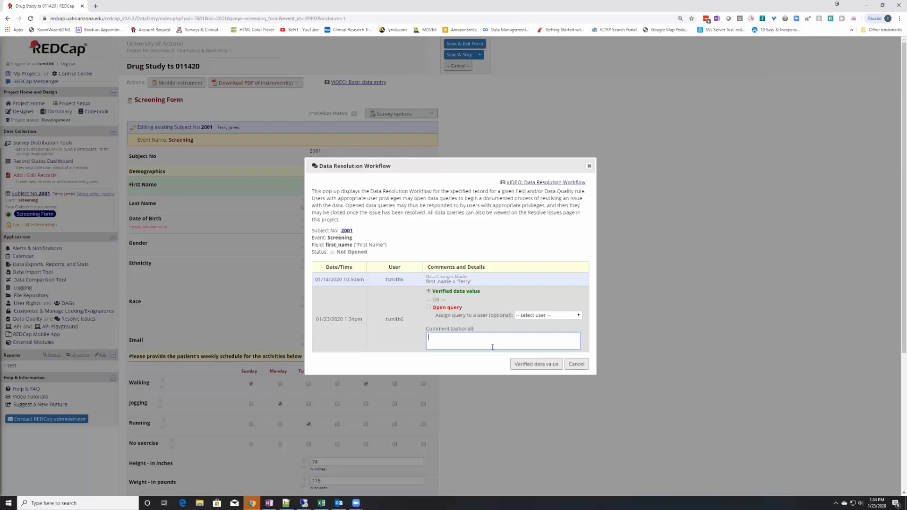
type("hanged a value")
left_click(525, 365)
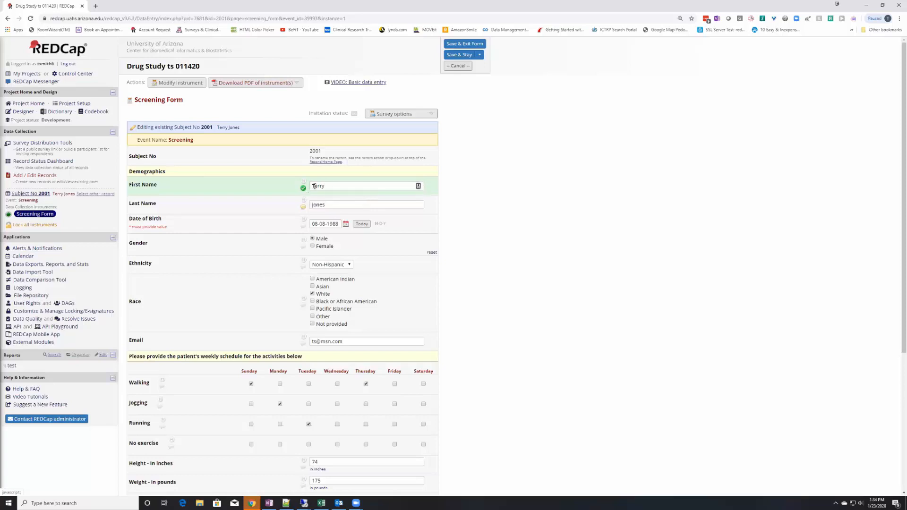
View the data resolution options for Date of Birth and for the verified First Name without saving anything
left_click(304, 229)
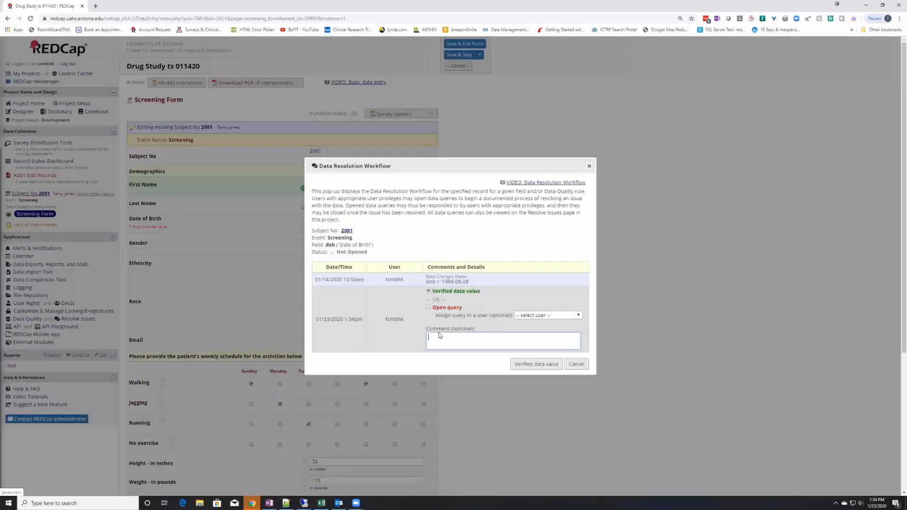
left_click(577, 364)
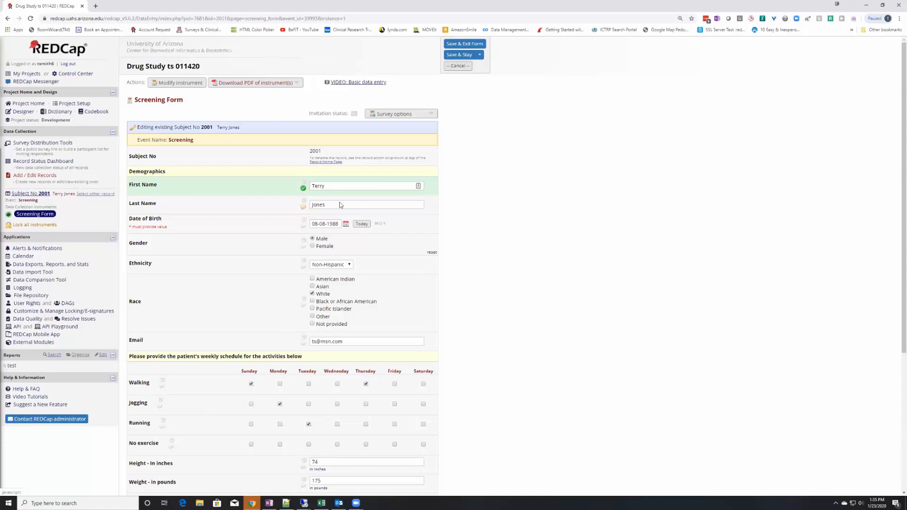
left_click(304, 189)
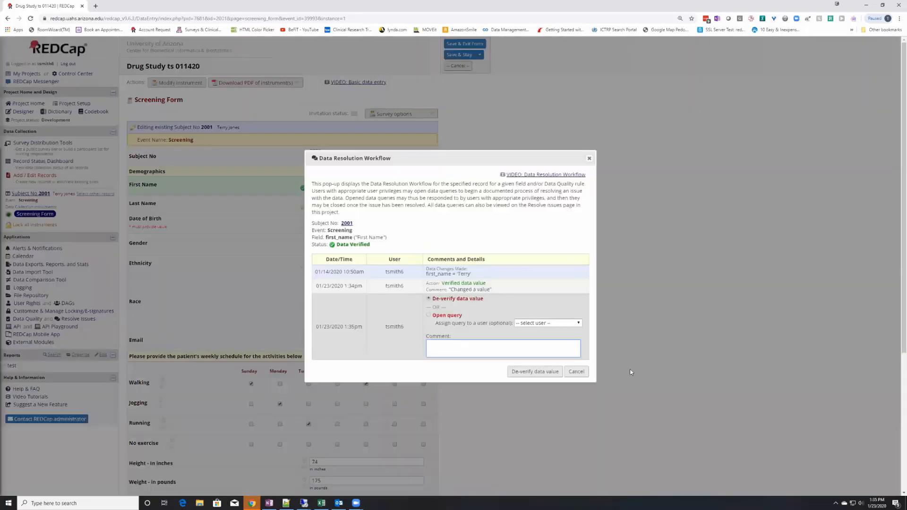
left_click(577, 372)
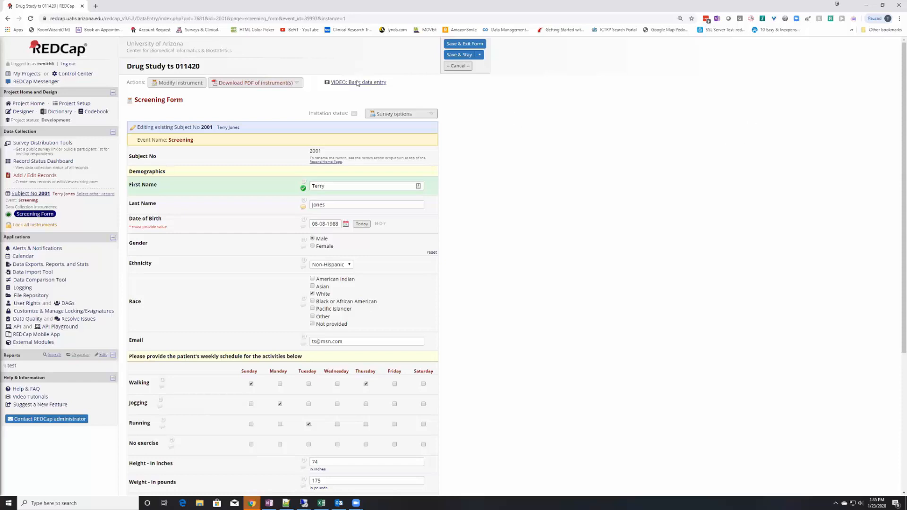
Open cb2.uahs.arizona.edu in a new browser tab, go to the REDCap Video Tutorials page and look through its video list
left_click(96, 6)
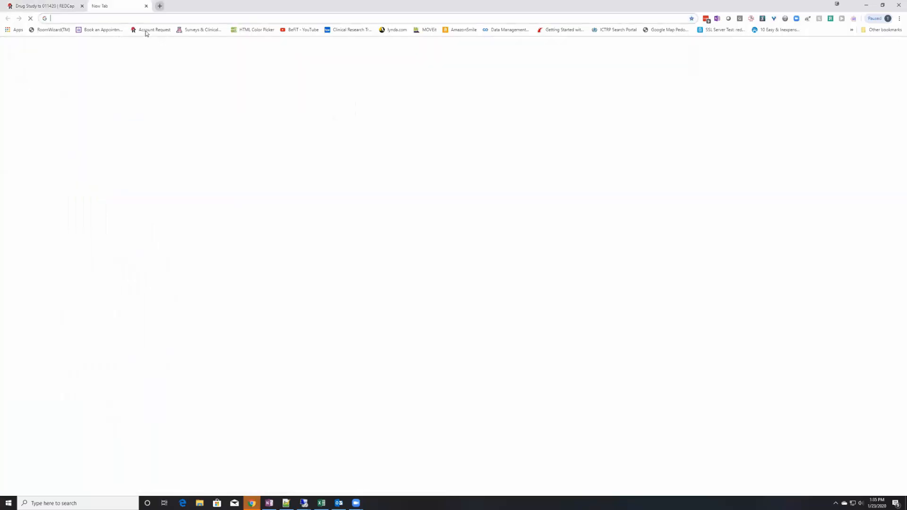
type("cb2.uahs.arizona.edu")
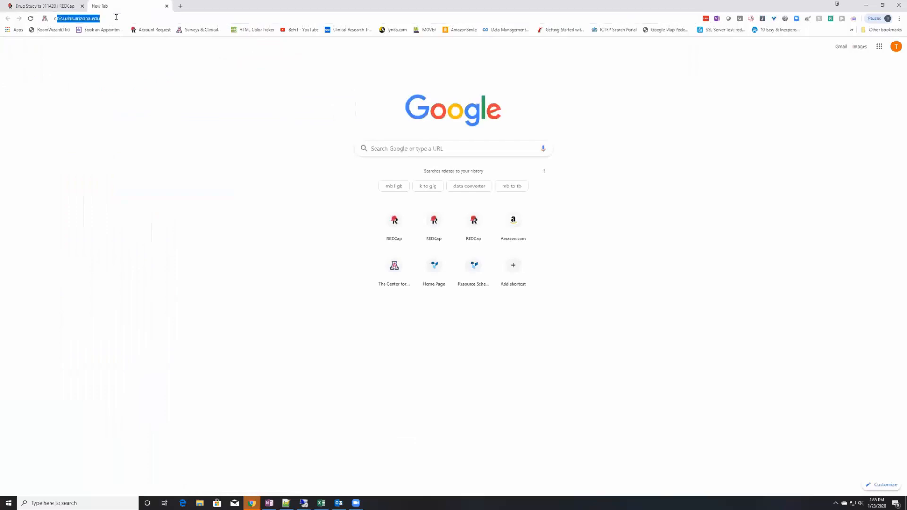
key("Return")
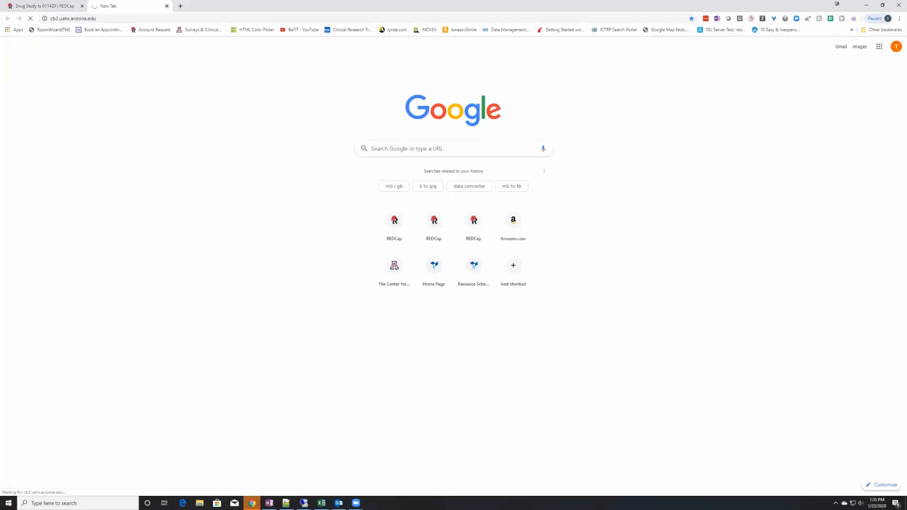
left_click(465, 131)
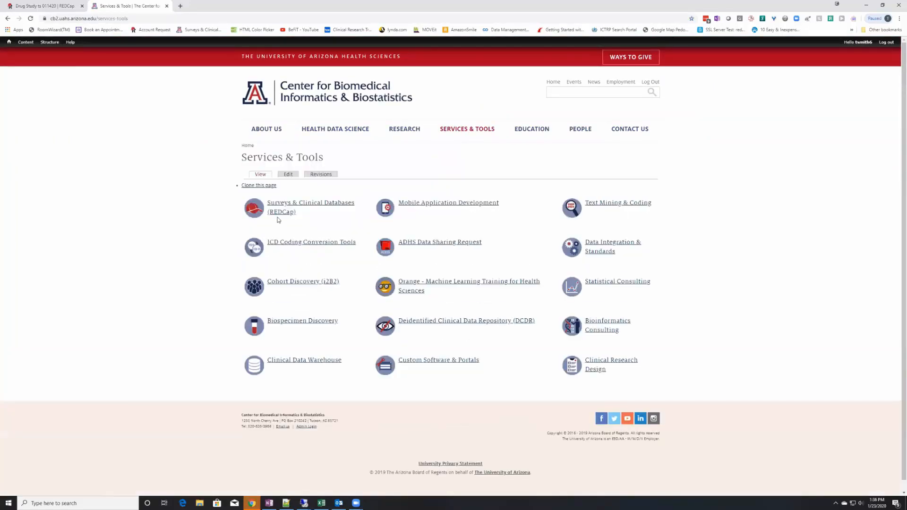
left_click(279, 216)
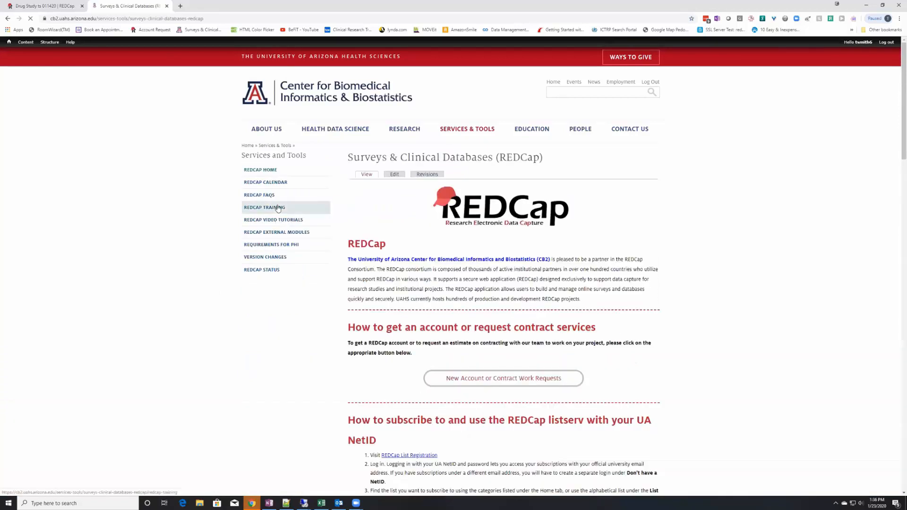
left_click(254, 222)
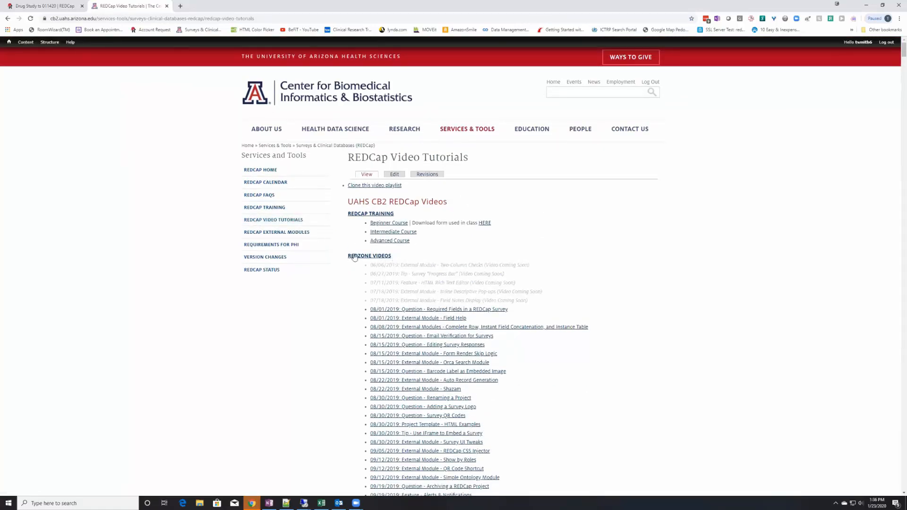
scroll(475, 323, "down", 5)
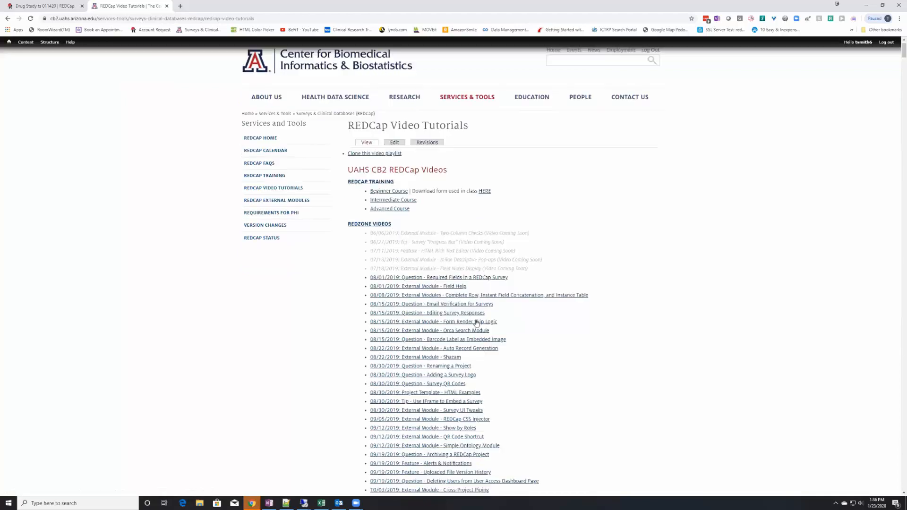
scroll(416, 347, "up", 2)
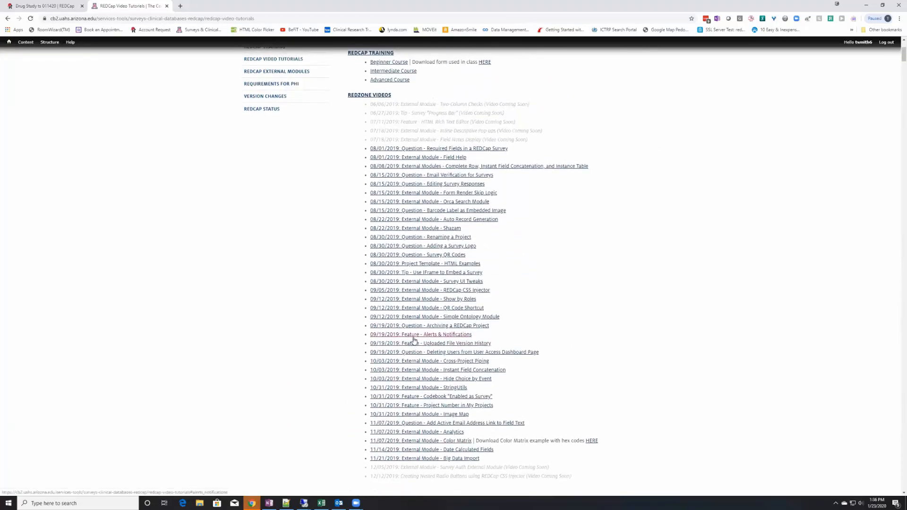
scroll(407, 338, "down", 4)
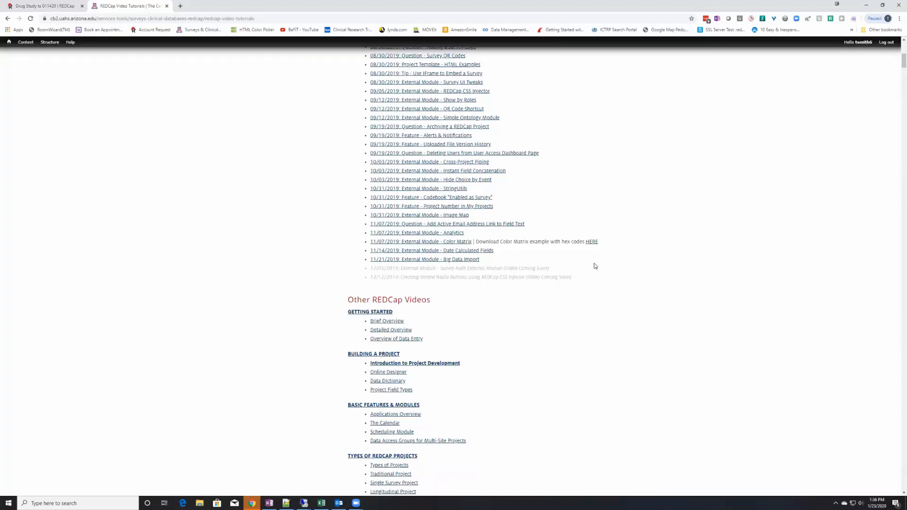
scroll(656, 290, "up", 6)
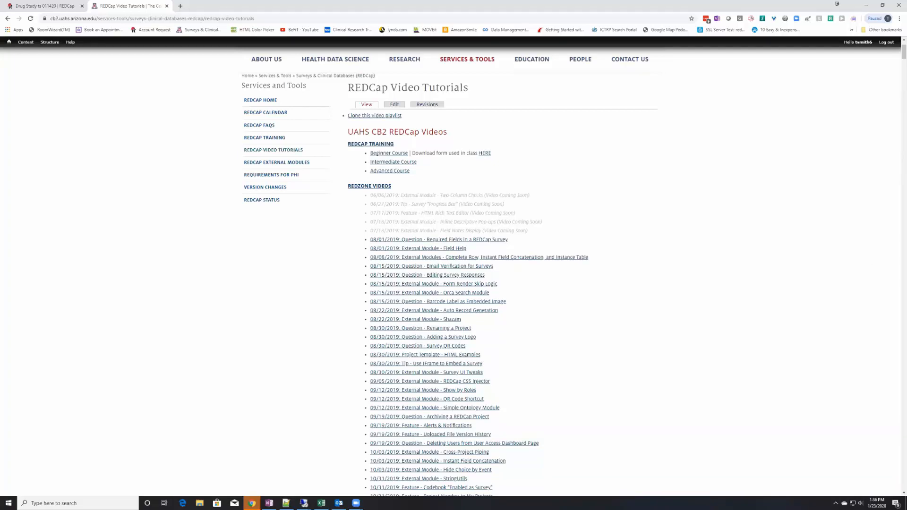
scroll(838, 236, "up", 2)
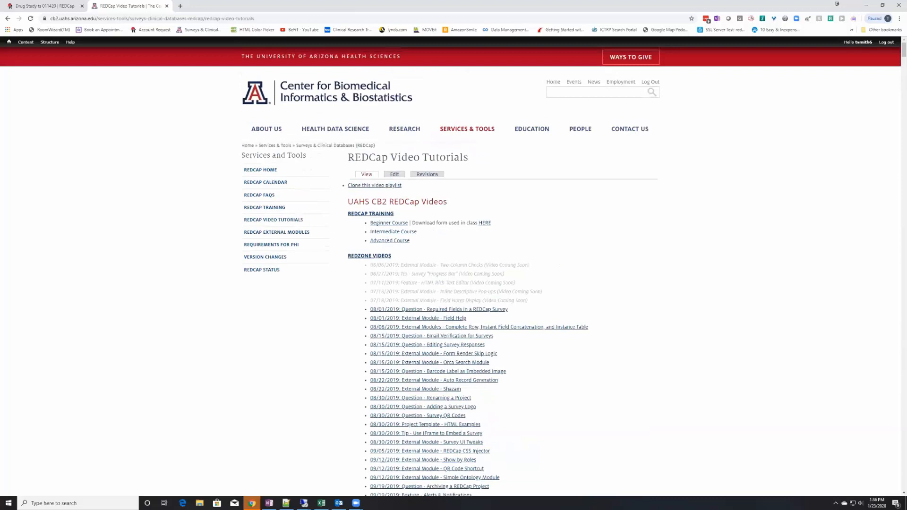